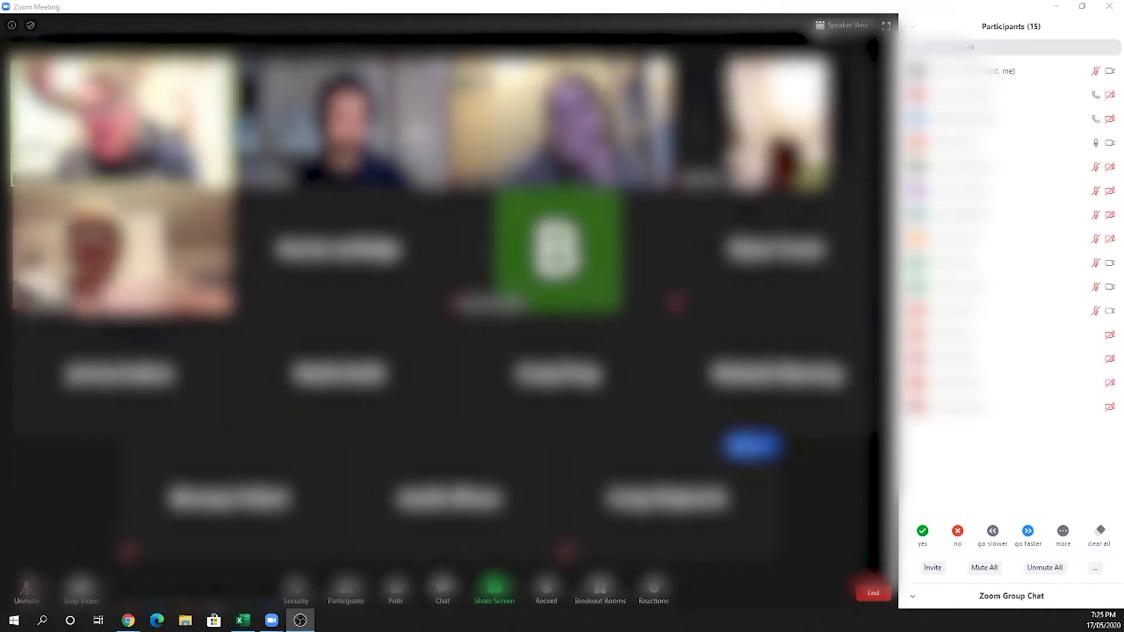
- Bring up a participant's More menu with Chat, Make Host, Rename and Remove options
mouse_move(1096, 218)
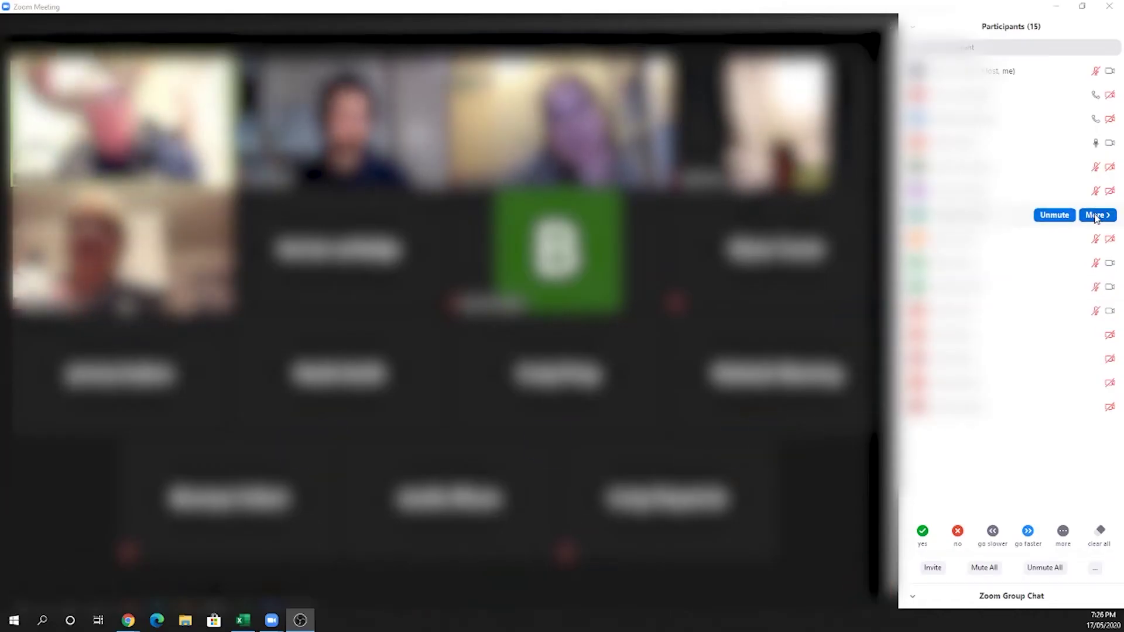
mouse_move(1100, 98)
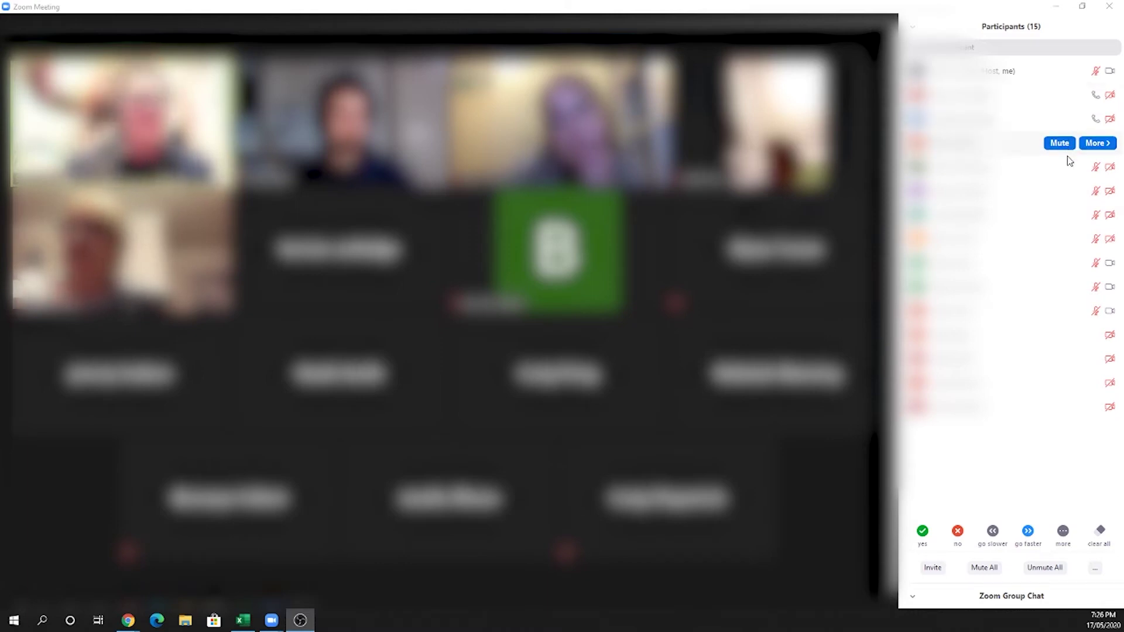
- Reopen a participant's More menu, then close it with Escape without choosing any action
mouse_move(1068, 171)
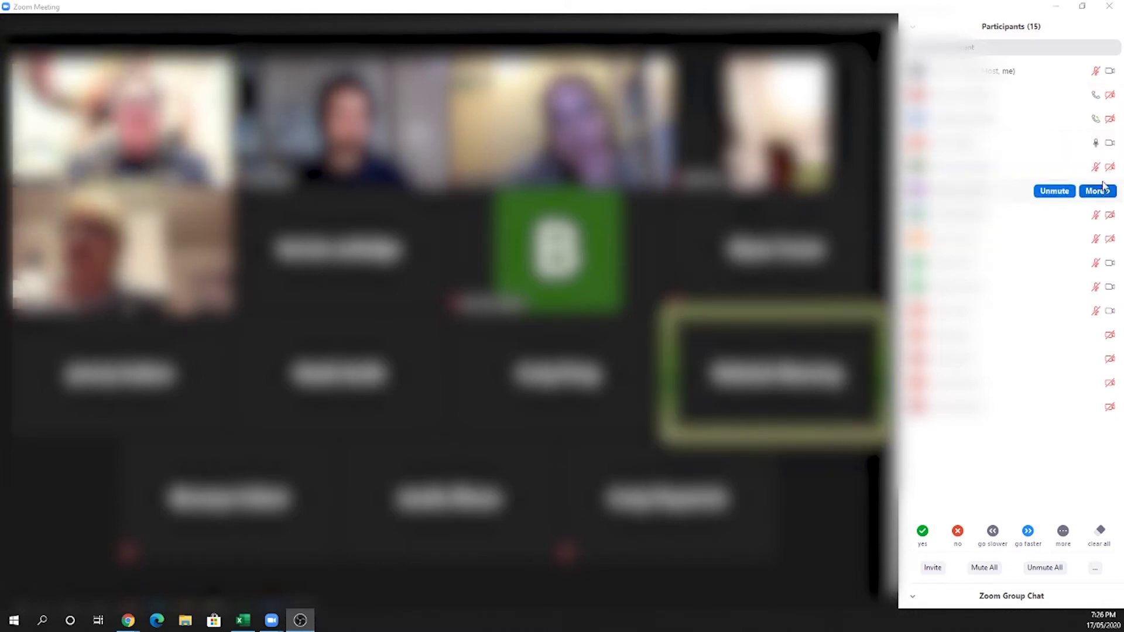
mouse_move(1111, 140)
left_click(1103, 119)
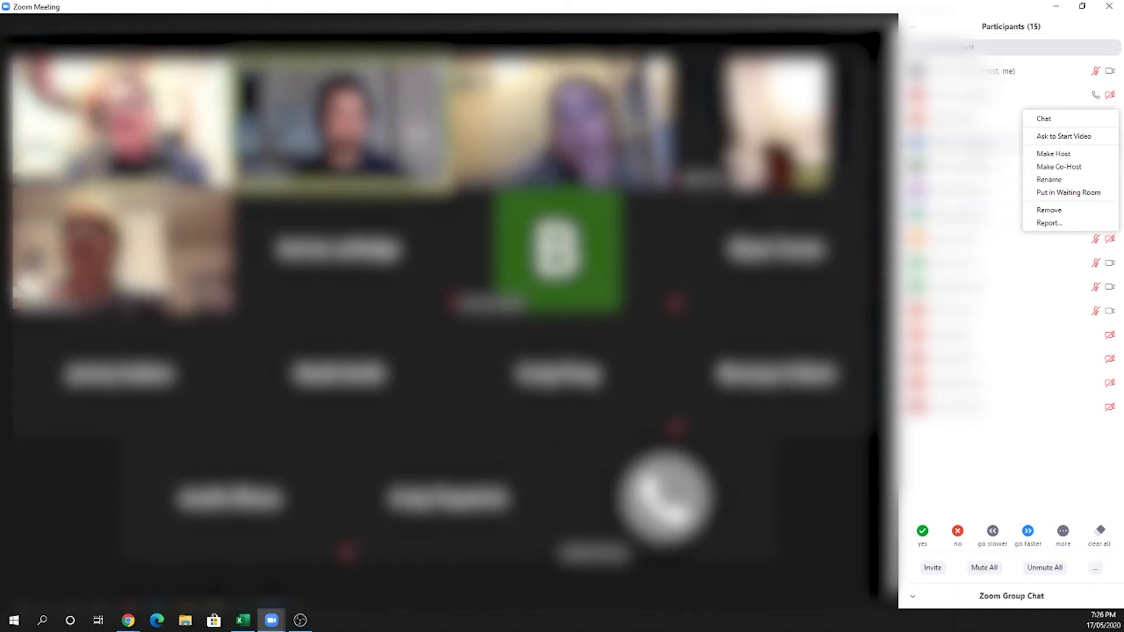
key("Escape")
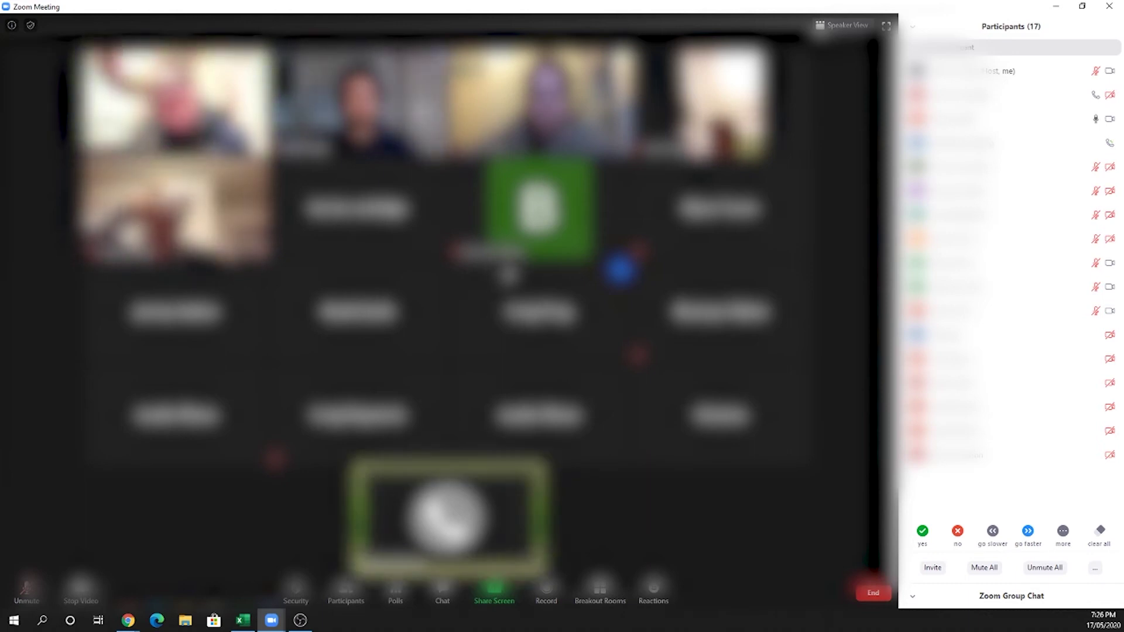
mouse_move(1057, 121)
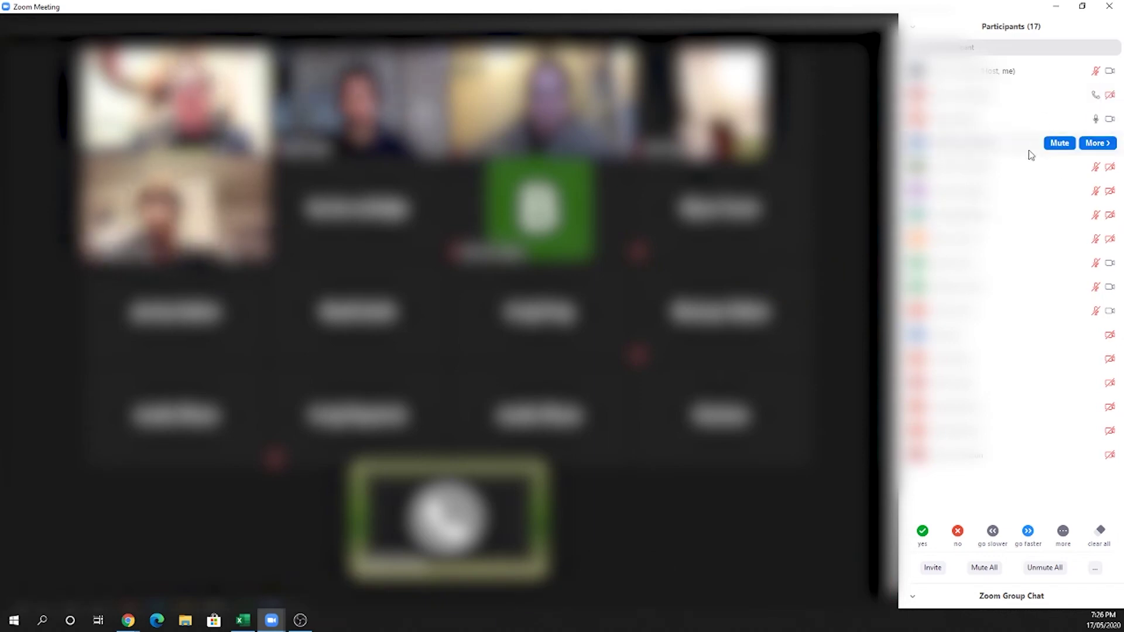